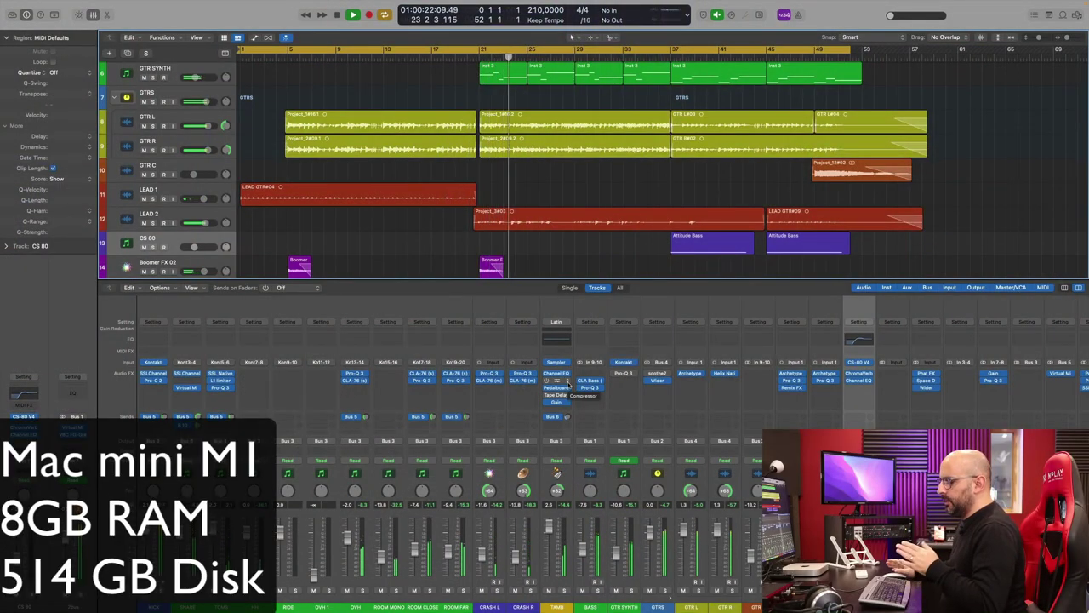
- Drop a Compressor into the TAMB channel's Audio FX, then move to the Cubase mix project
left_click_drag(569, 385, 561, 381)
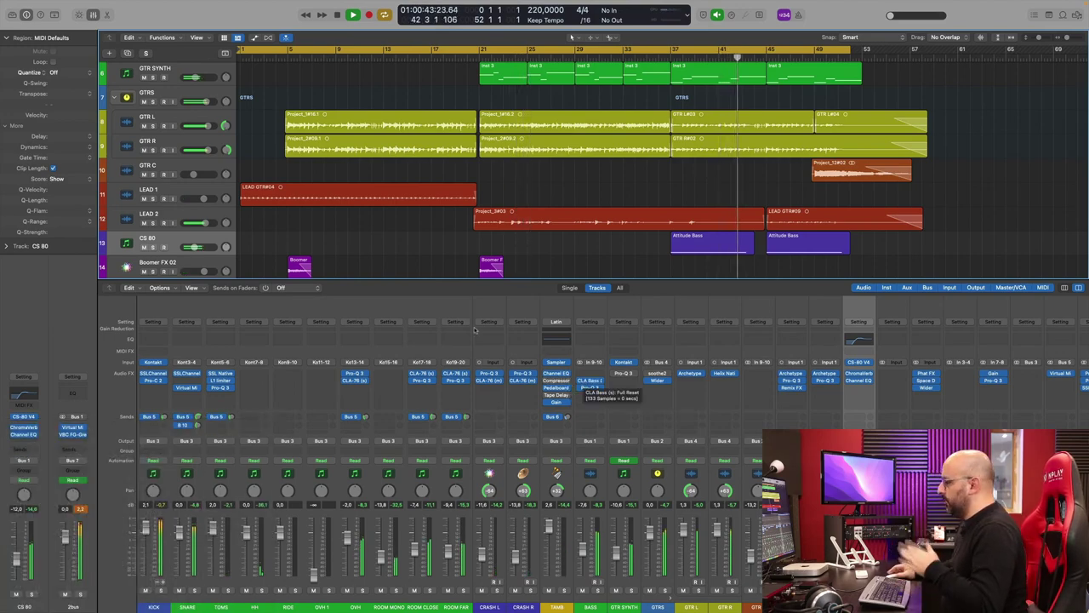
key("ctrl+Left")
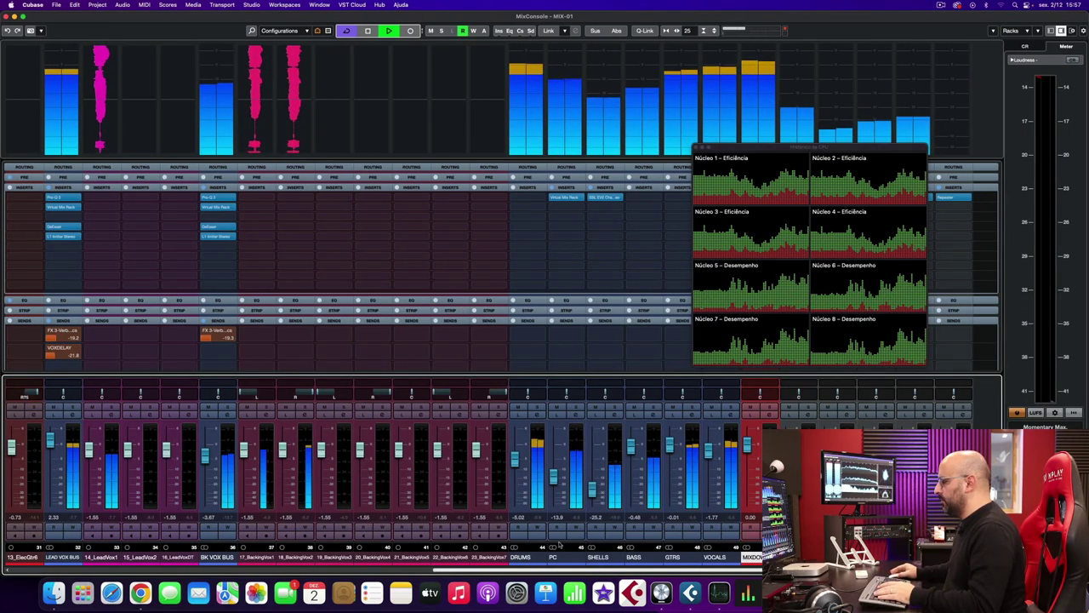
scroll(388, 464, "left", 5)
scroll(560, 543, "right", 6)
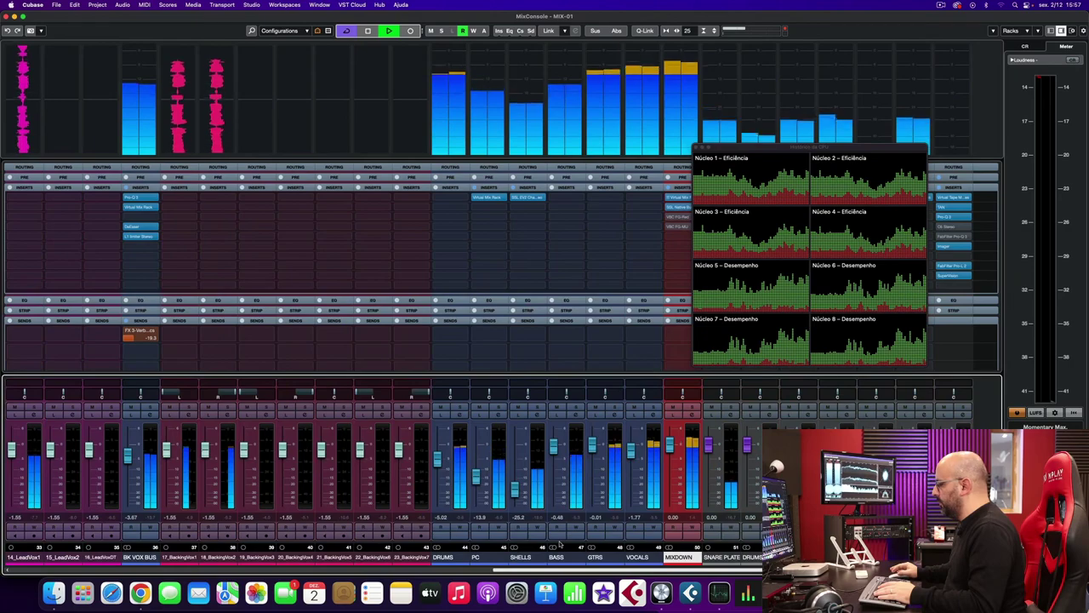
left_click_drag(897, 337, 600, 334)
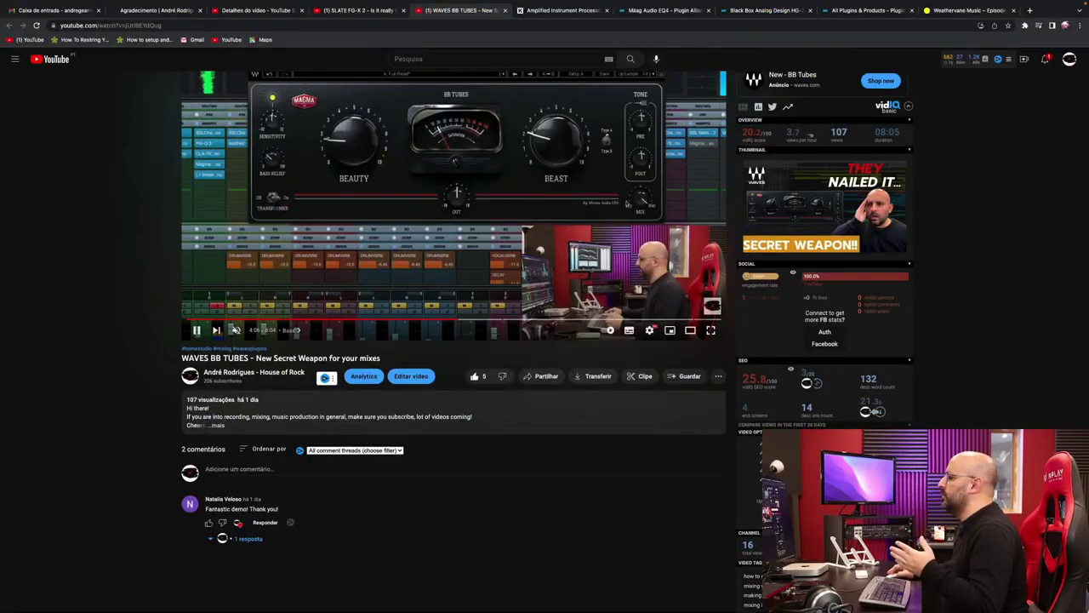
- Browse the SLATE FG-X 2, Amplified Instrument Processor, Maag EQ4, Black Box HG-2 and All Plugins tabs
left_click(353, 10)
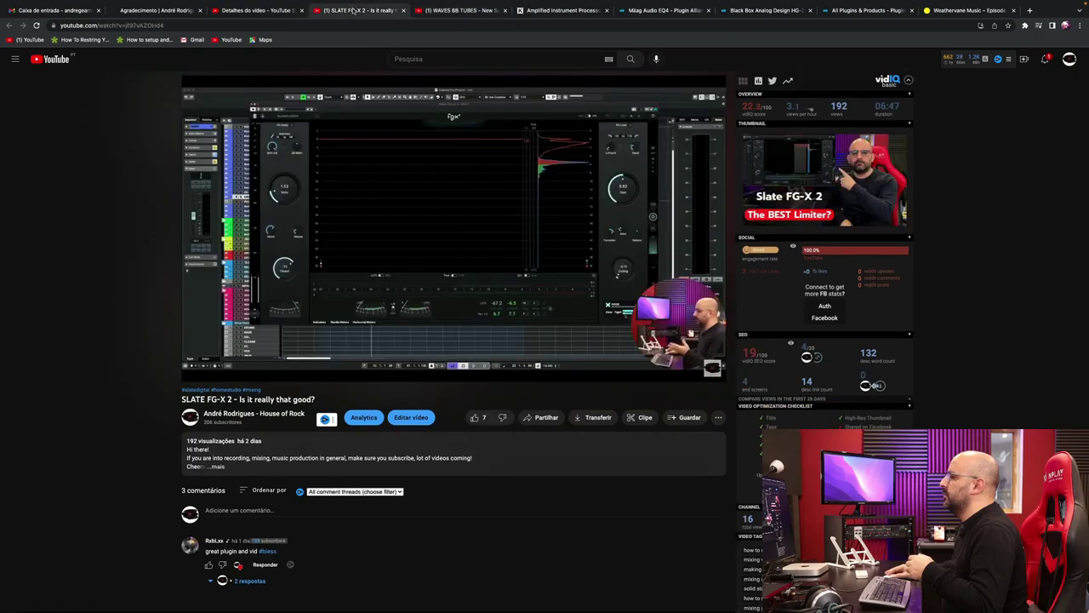
left_click(571, 12)
left_click(656, 11)
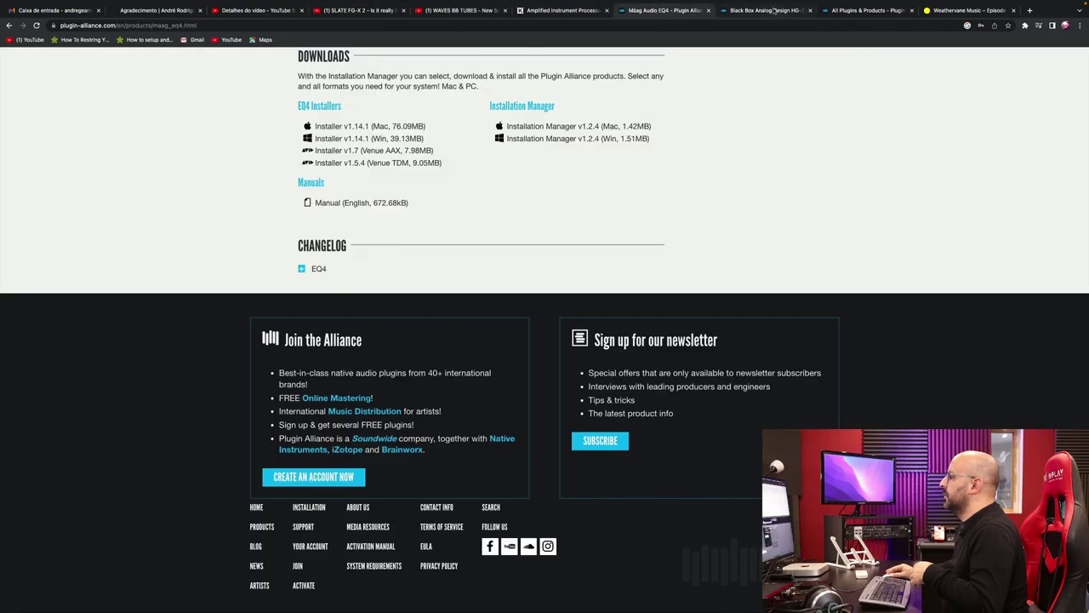
left_click(775, 10)
left_click(863, 10)
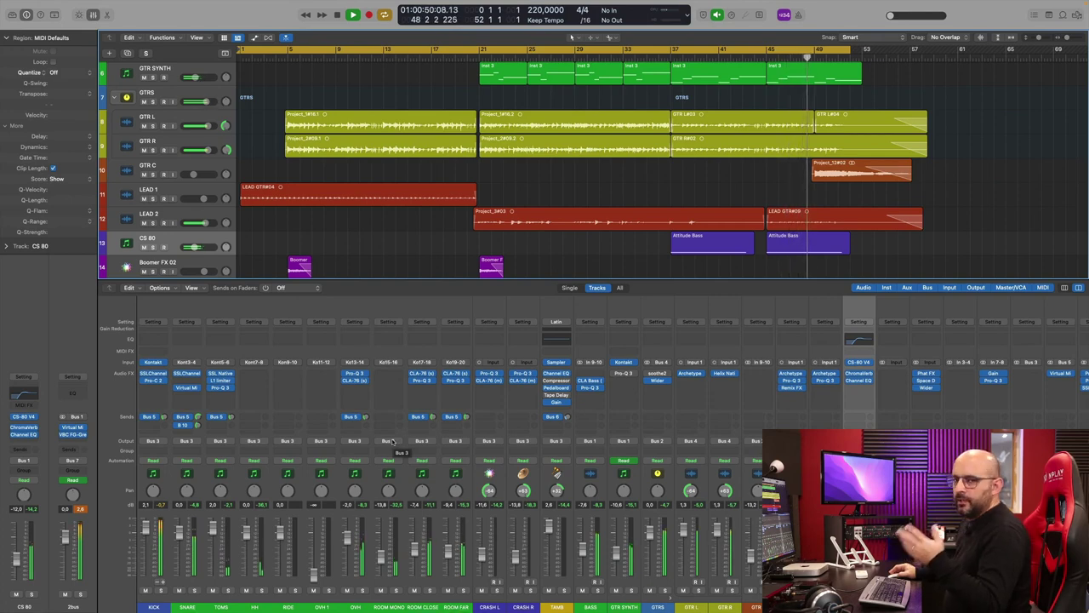
- Move the playhead back to bar 13 and open the KICK channel's Kontakt drum instrument
left_click(392, 51)
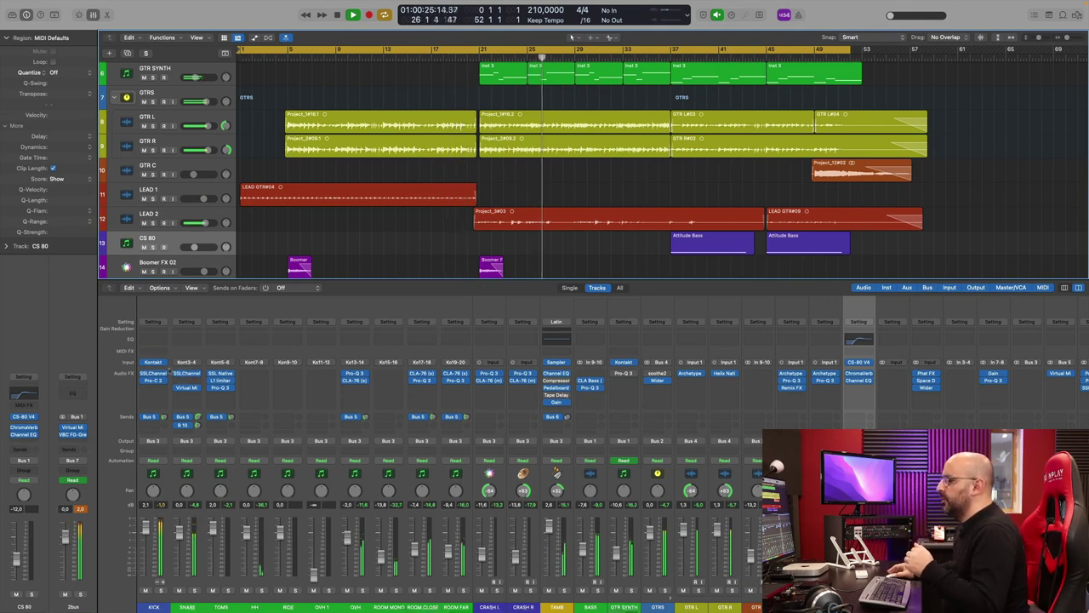
left_click(154, 363)
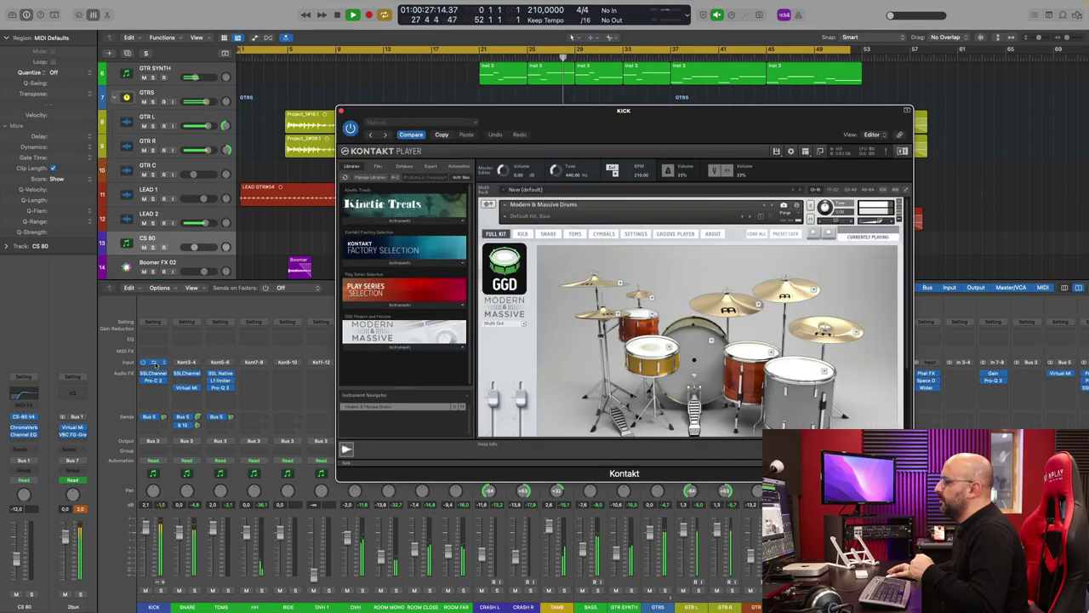
- Open the TAMB Sampler and GTR SYNTH Kontakt, moving each window left beside the KICK Kontakt
left_click_drag(631, 137, 240, 129)
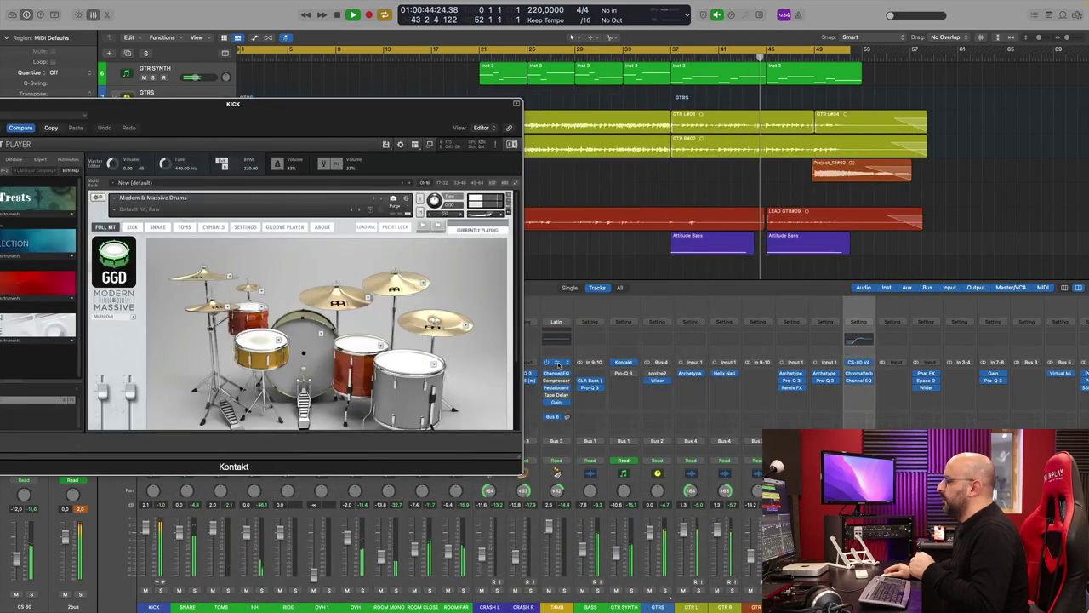
left_click(555, 364)
left_click_drag(608, 132, 320, 109)
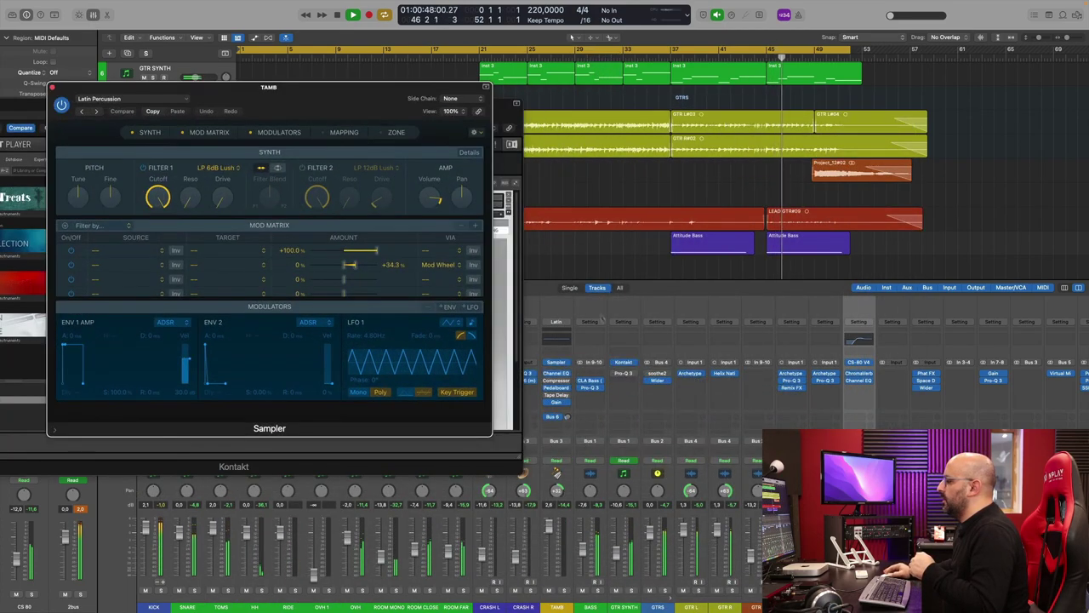
left_click(624, 363)
left_click_drag(585, 150, 311, 113)
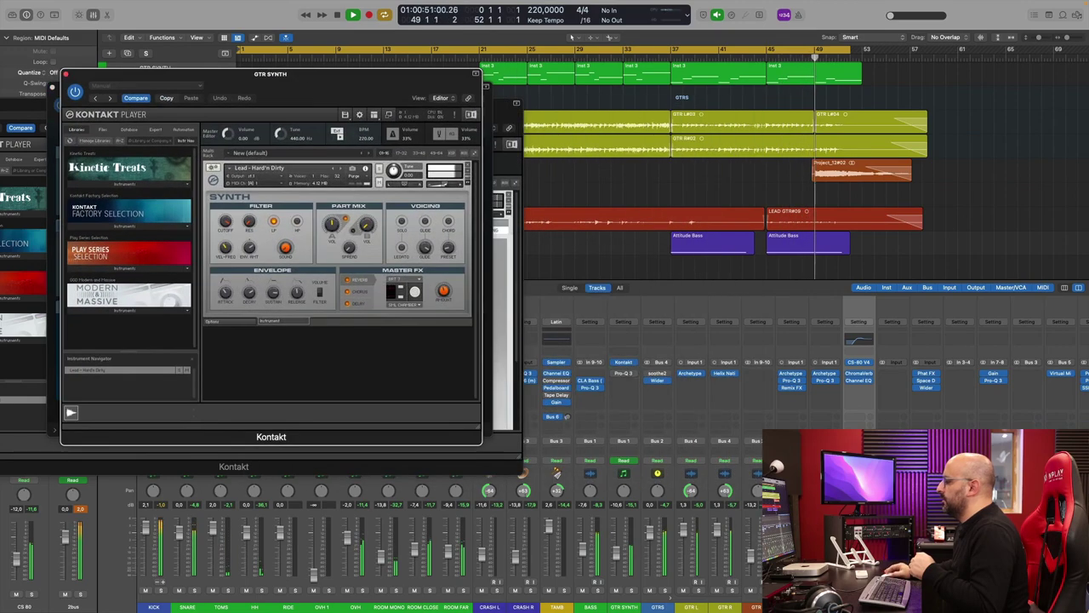
- Open Archetype Nolly on GTR L and Helix Native on GTR R, shifting both windows left
left_click(691, 375)
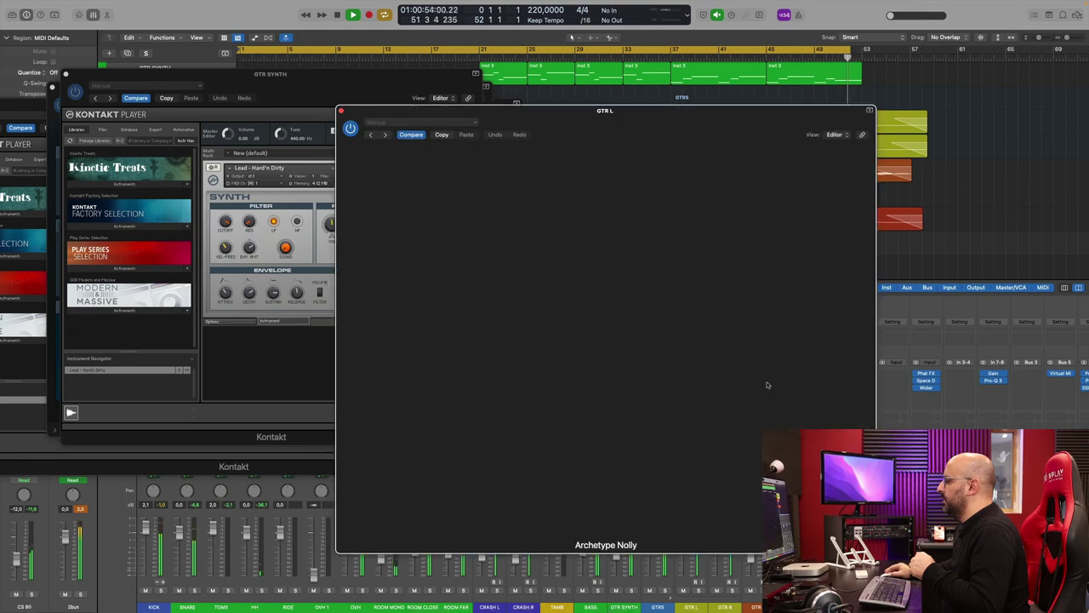
left_click_drag(607, 113, 170, 98)
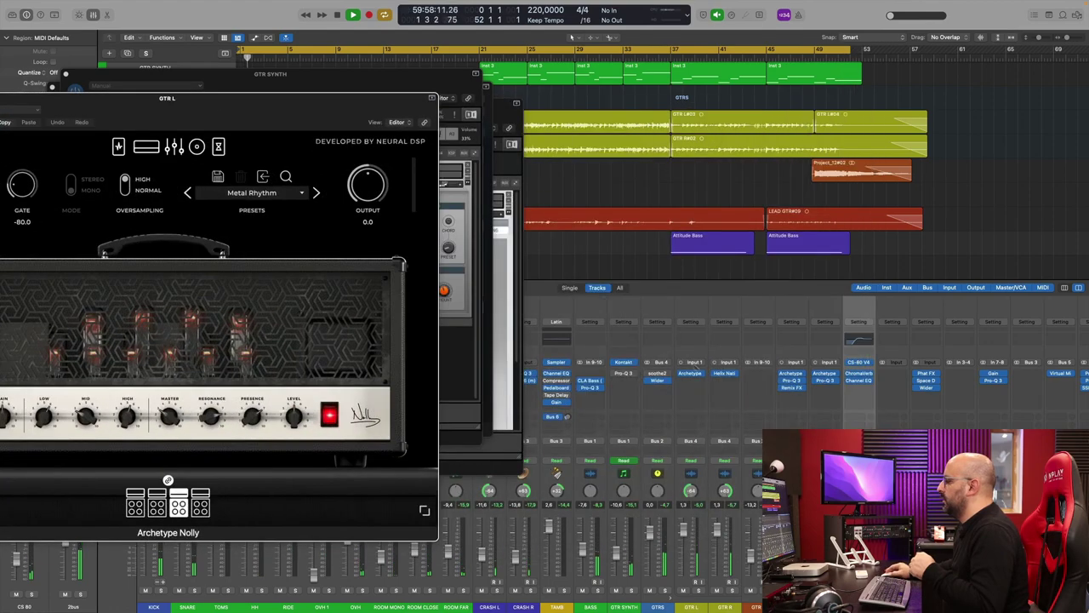
left_click(724, 375)
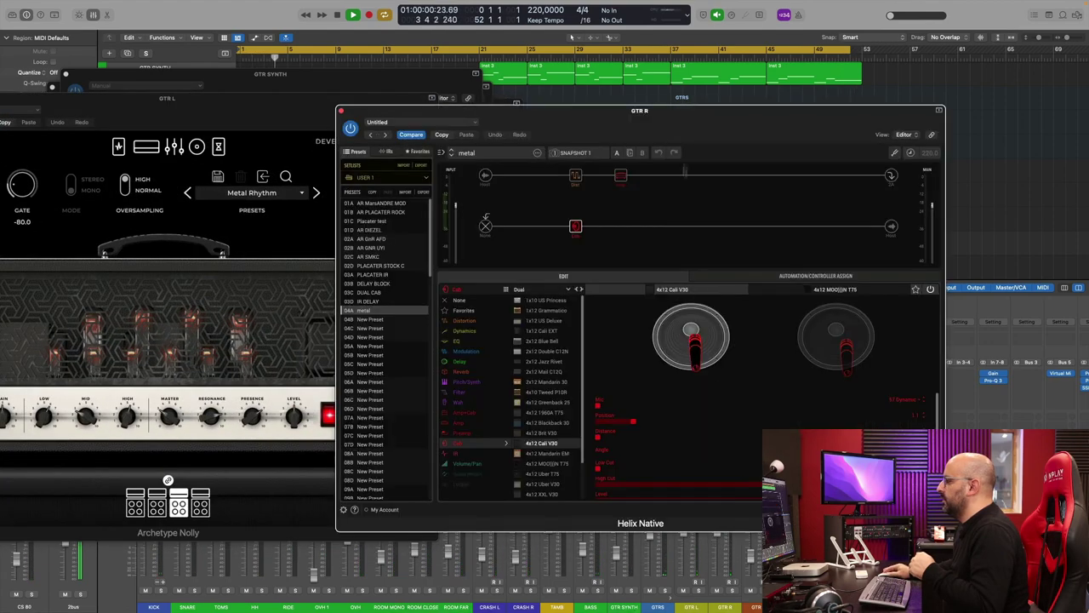
left_click_drag(708, 128, 434, 119)
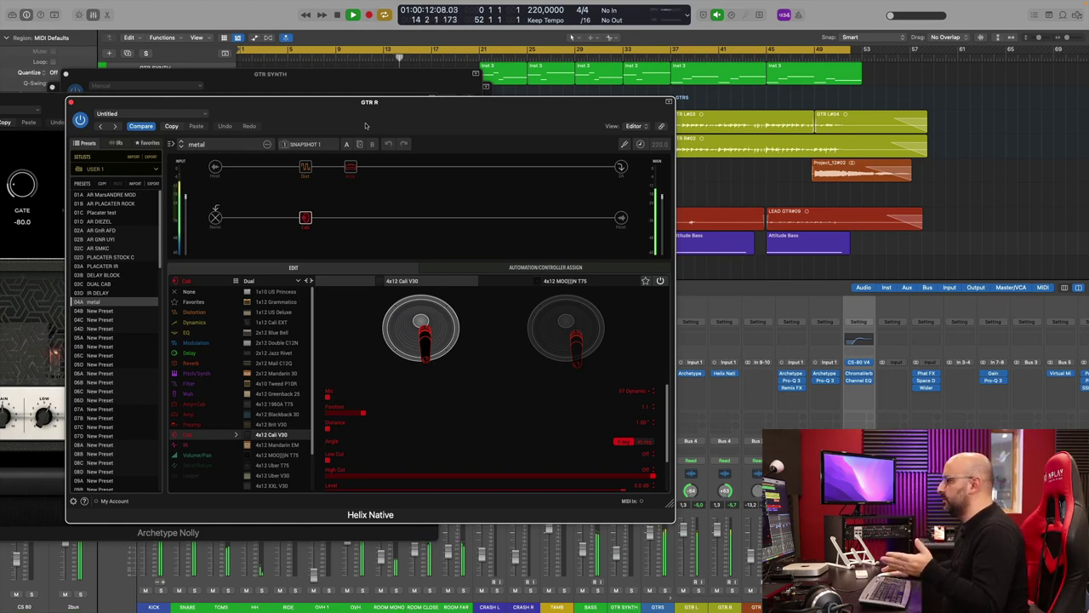
- Open the LEAD 1 Archetype Nolly amp and place its window to the left
left_click_drag(400, 128, 394, 88)
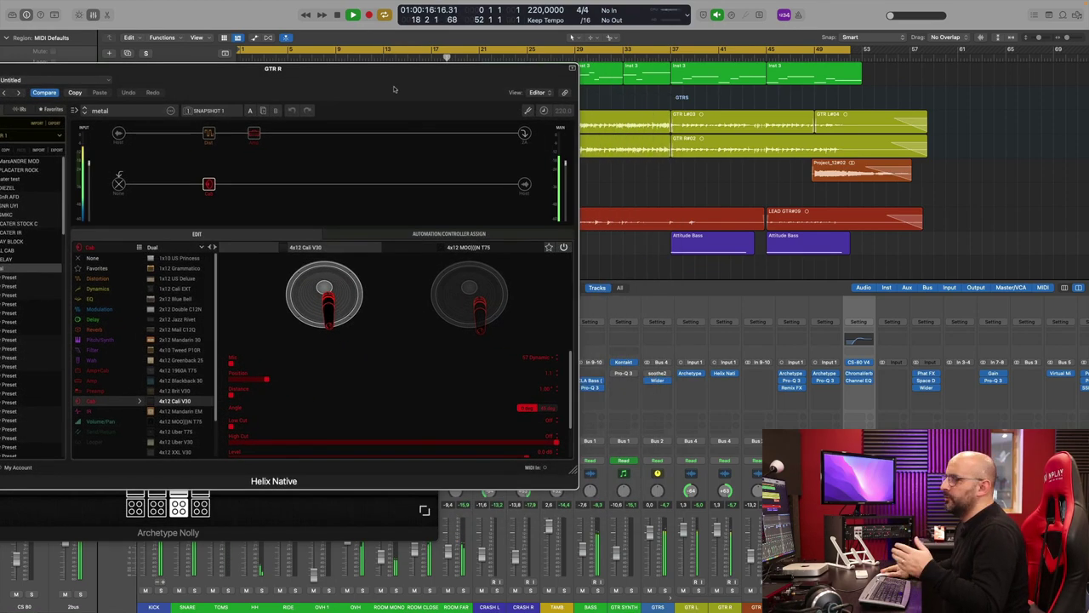
left_click(790, 375)
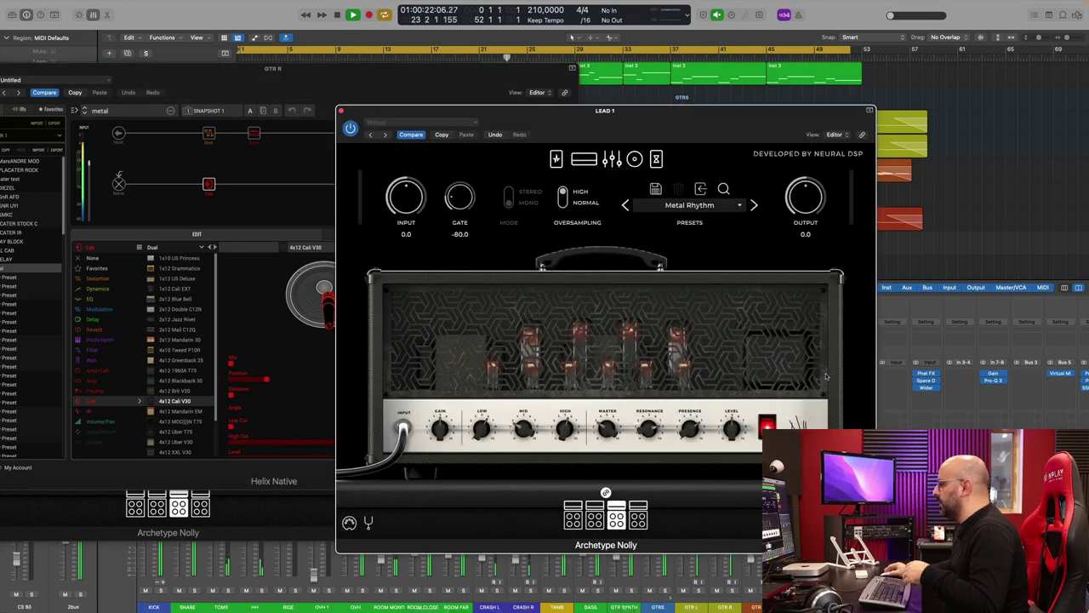
left_click_drag(702, 131, 403, 128)
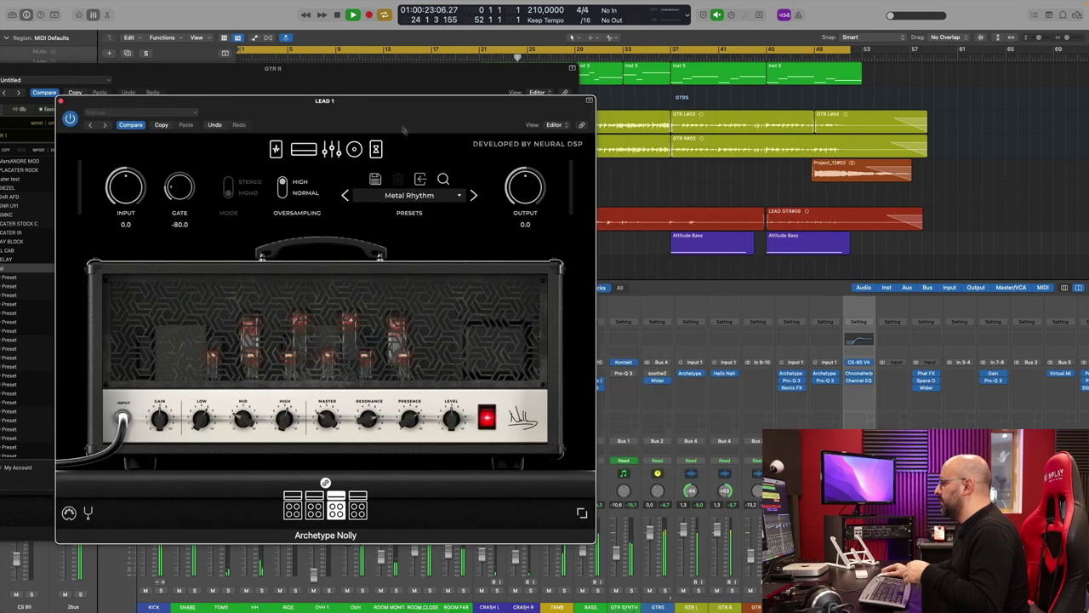
- Open ChromaVerb on CS 80 and the SNARE VERB LX480, arranging the reverb and Virtual Mix Rack windows
left_click(861, 374)
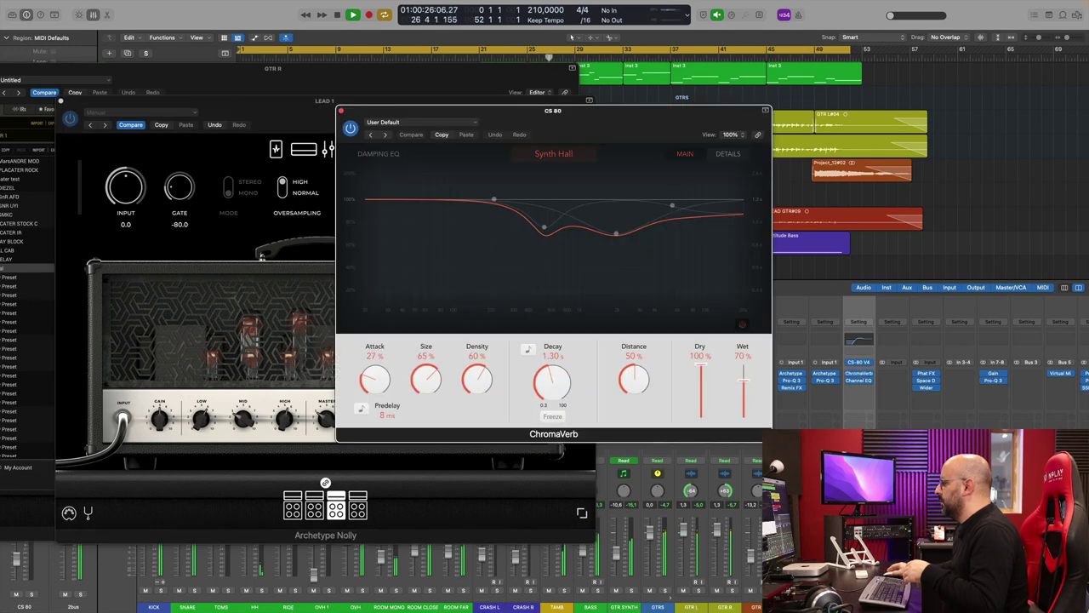
left_click_drag(621, 120, 364, 109)
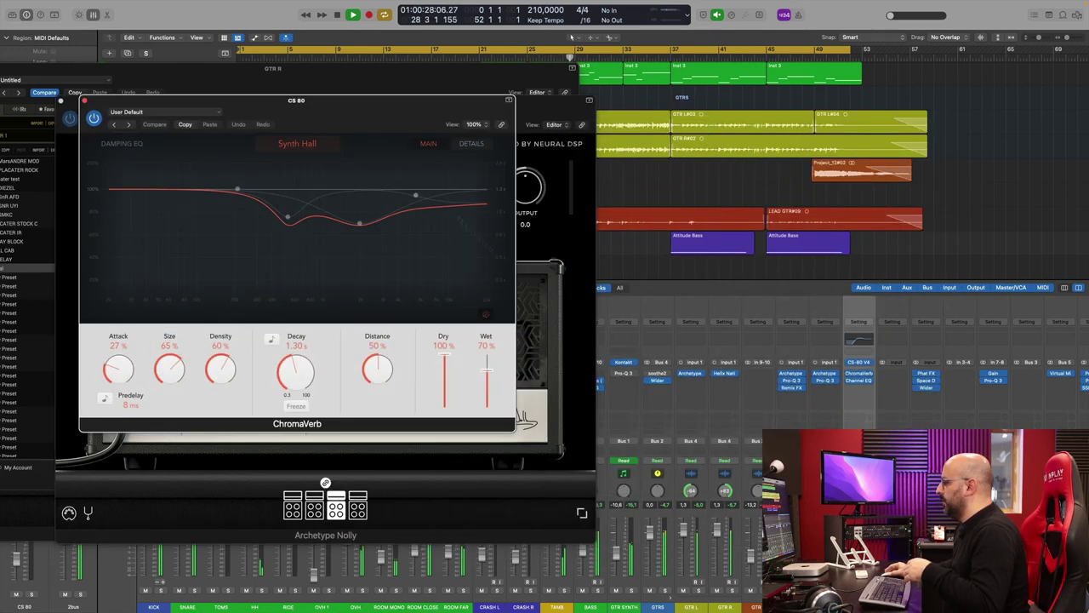
scroll(808, 383, "right", 5)
left_click(979, 373)
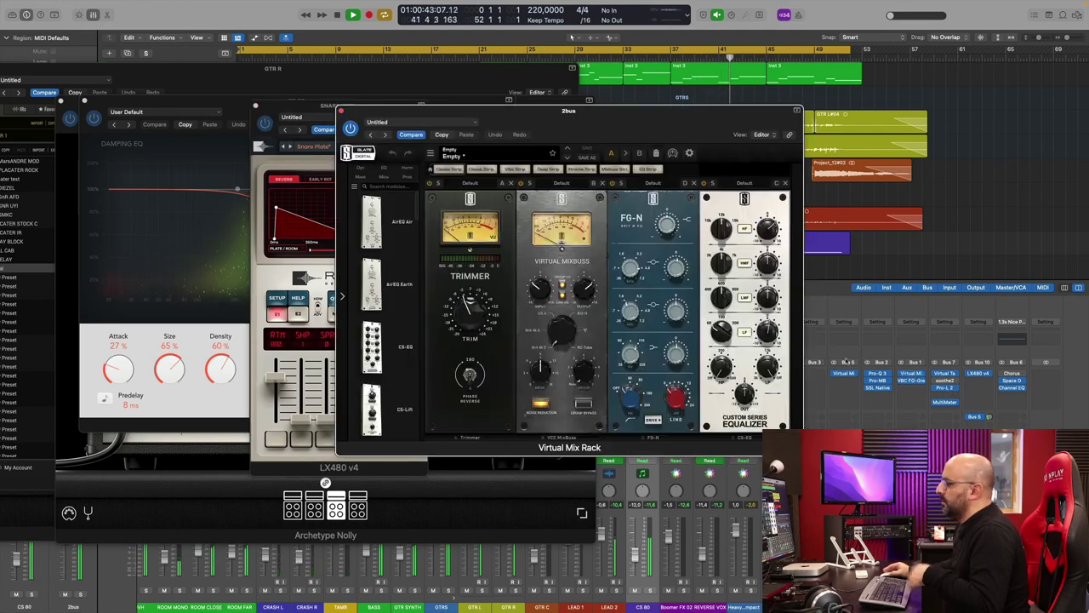
left_click_drag(692, 126, 772, 123)
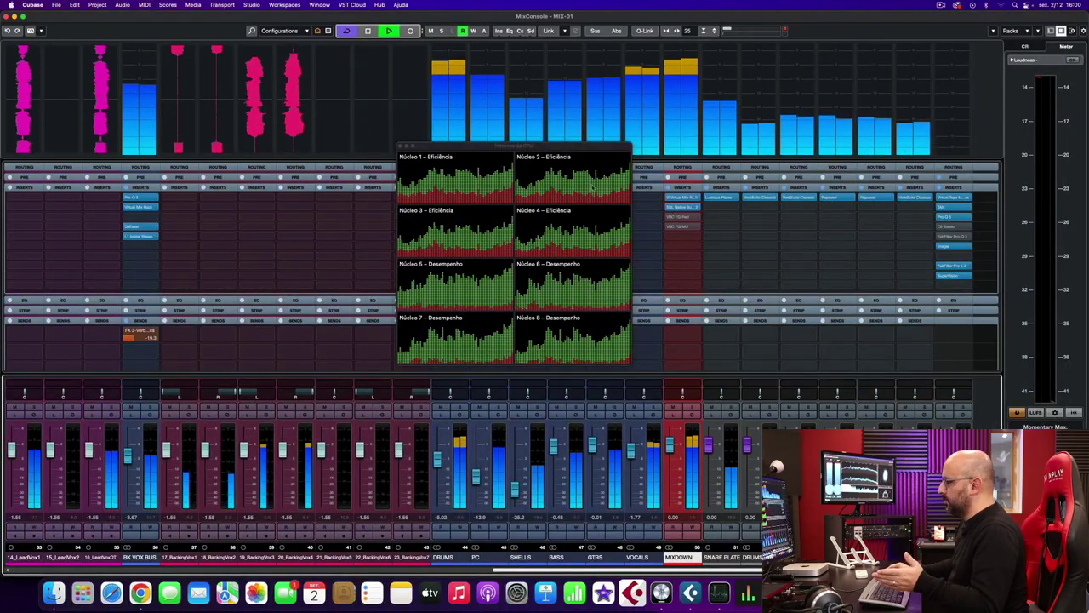
- Open Lustrous Plates, Virtual Tape Machines and the stereo-out TAN plugin, then show the Project window
left_click_drag(593, 188, 857, 246)
scroll(493, 538, "left", 10)
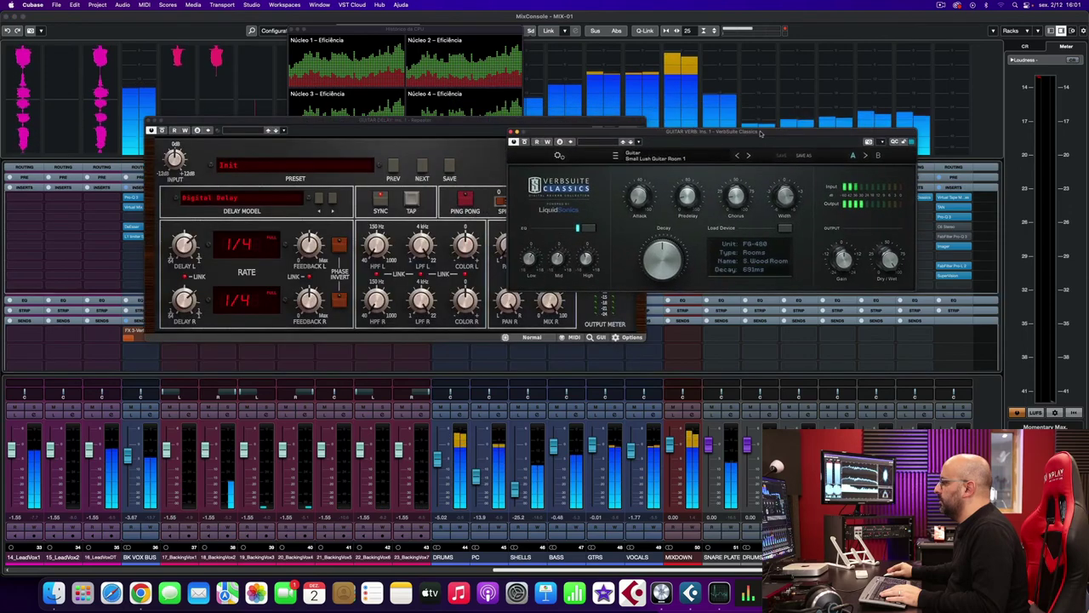
left_click_drag(762, 133, 368, 256)
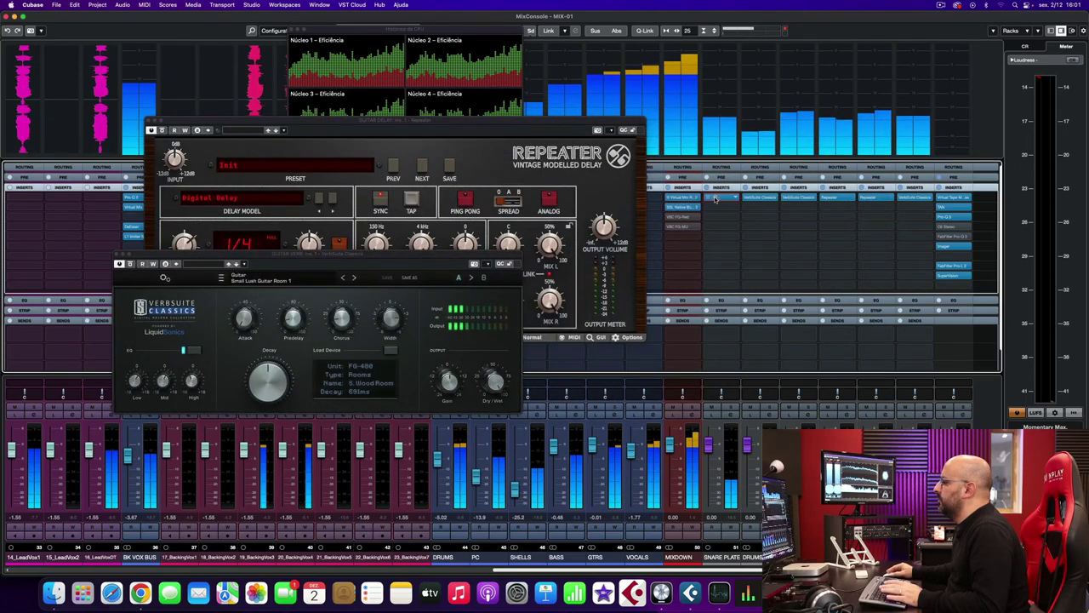
left_click(715, 198)
left_click(949, 199)
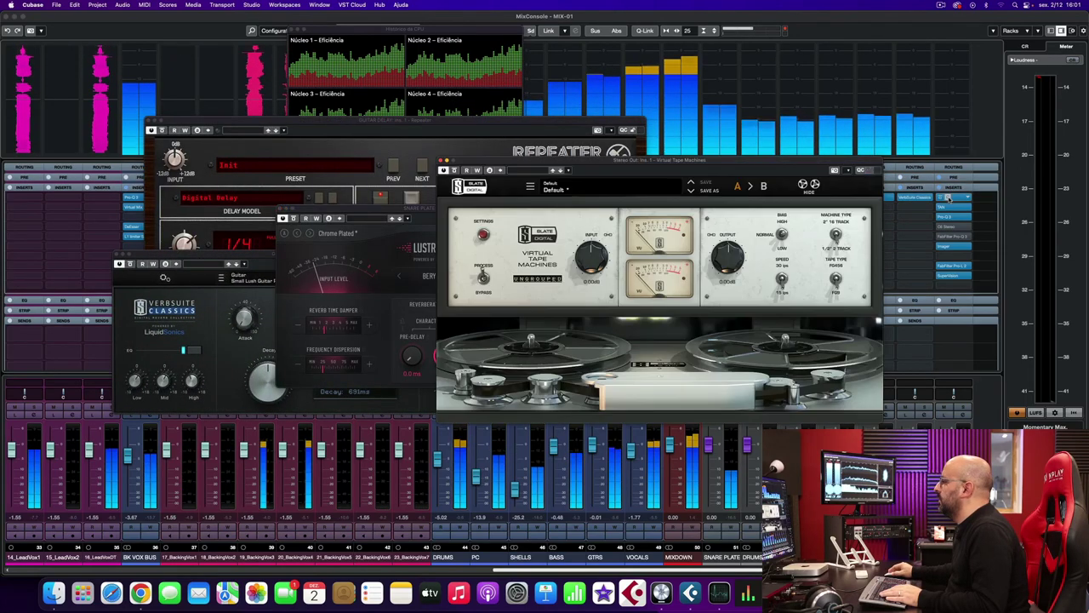
left_click(948, 207)
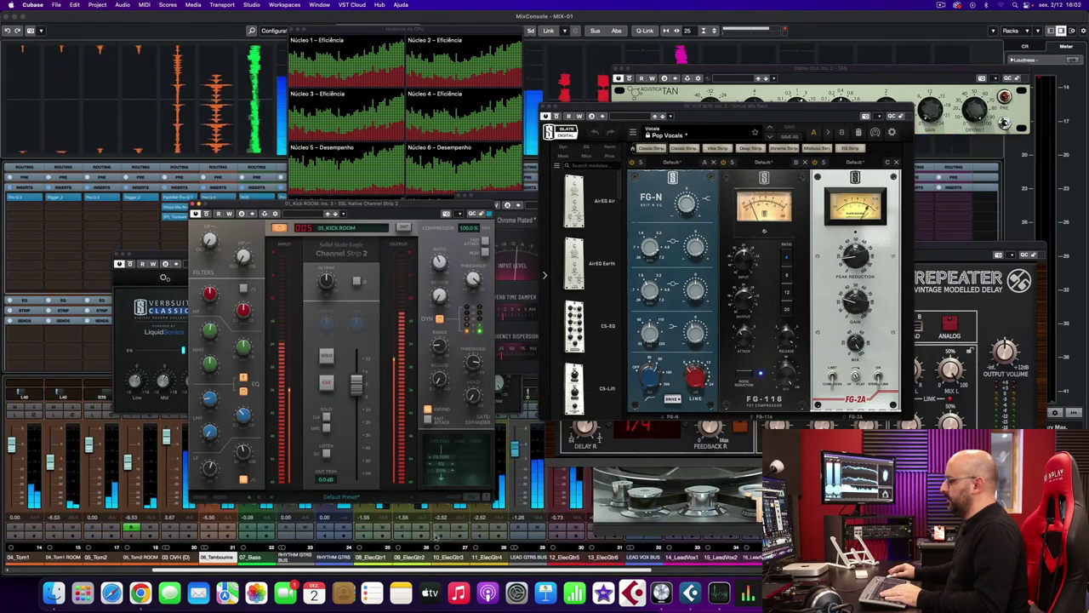
key("F3")
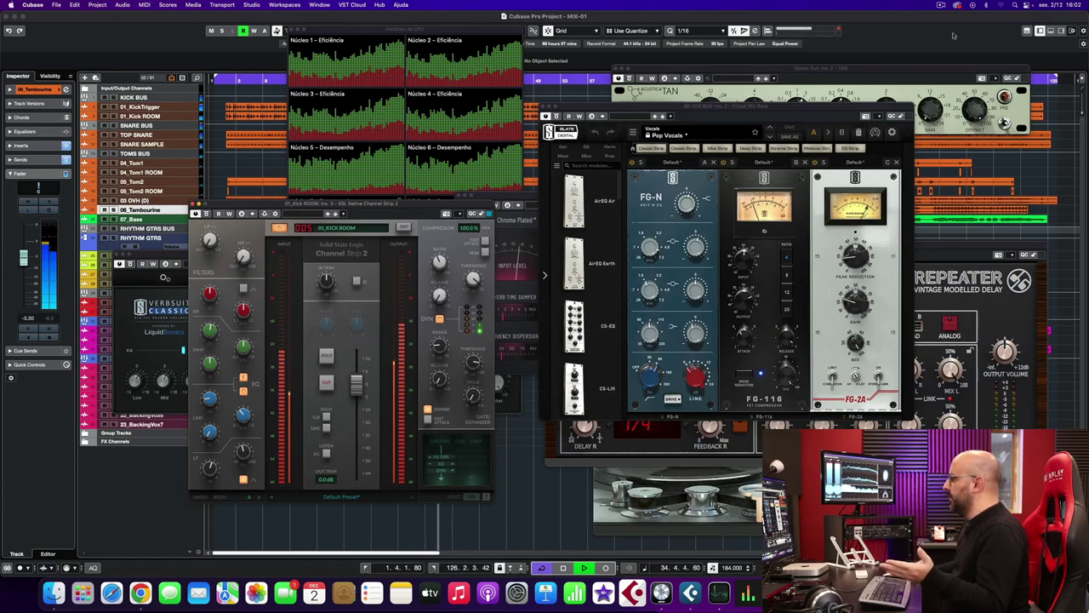
- Close every Cubase plugin window with Alt-W and bring HX Edit to the front
key("alt+w")
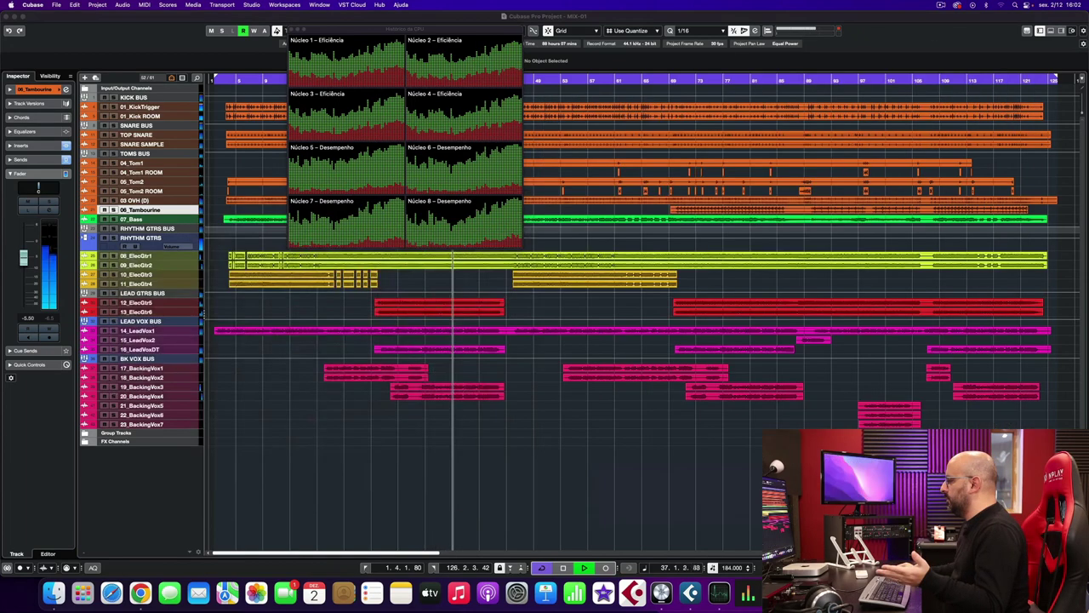
key("super+Tab")
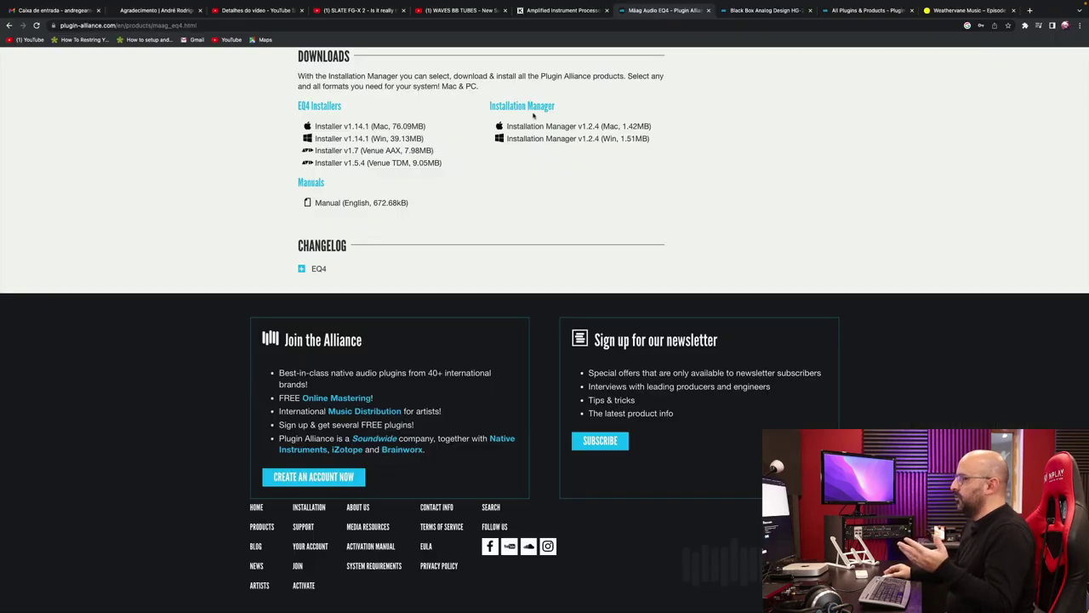
- Play the WAVES BB TUBES video in Chrome, then bring Activity Monitor over Cubase
left_click(459, 11)
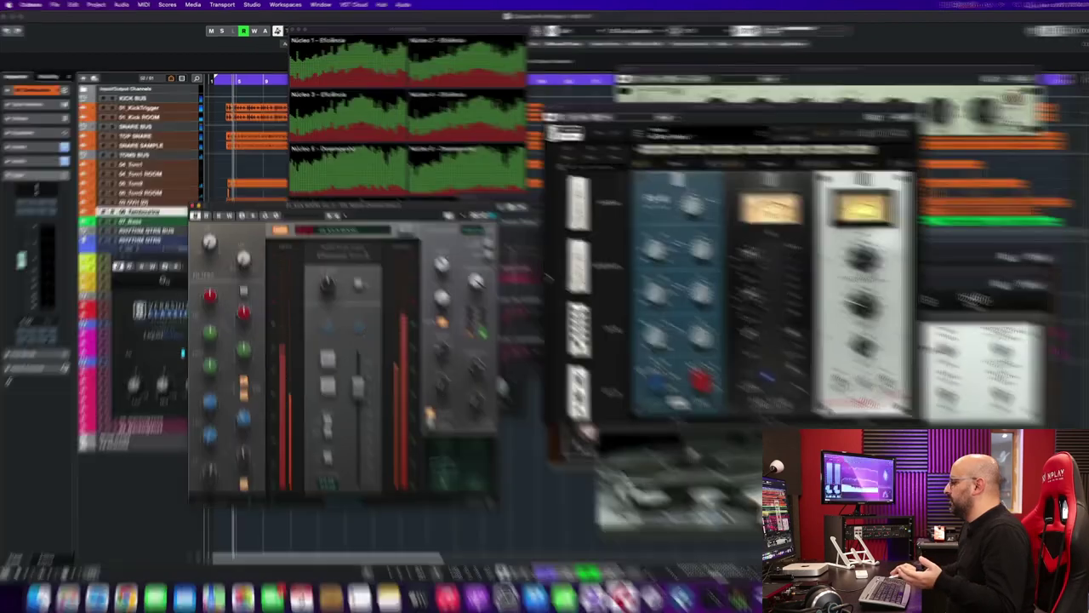
left_click(704, 591)
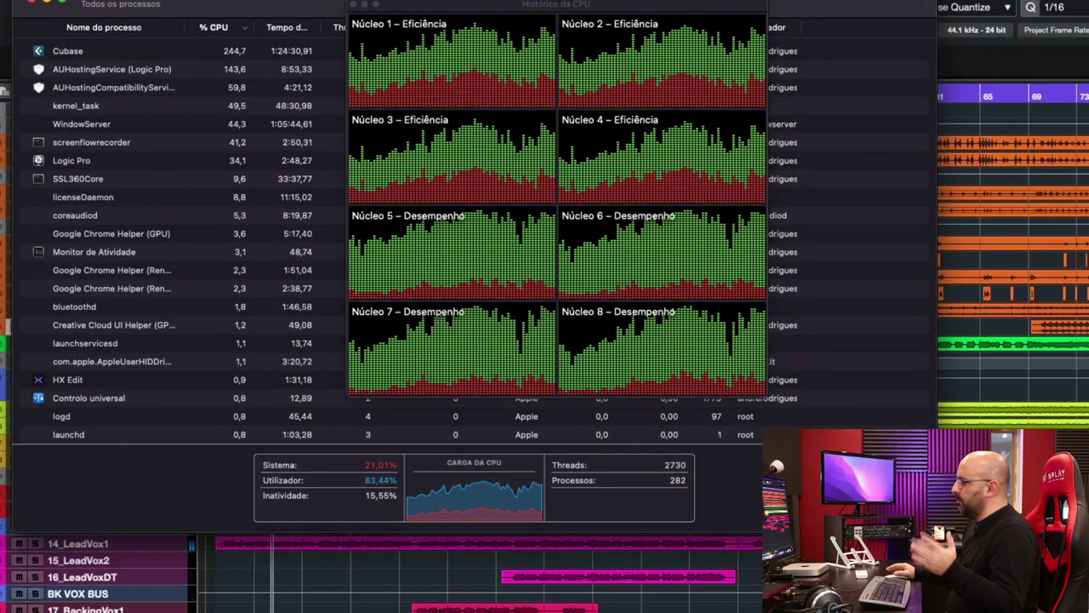
- Push CPU History to the right edge and shift the process list left to uncover all columns
left_click_drag(561, 7, 972, 49)
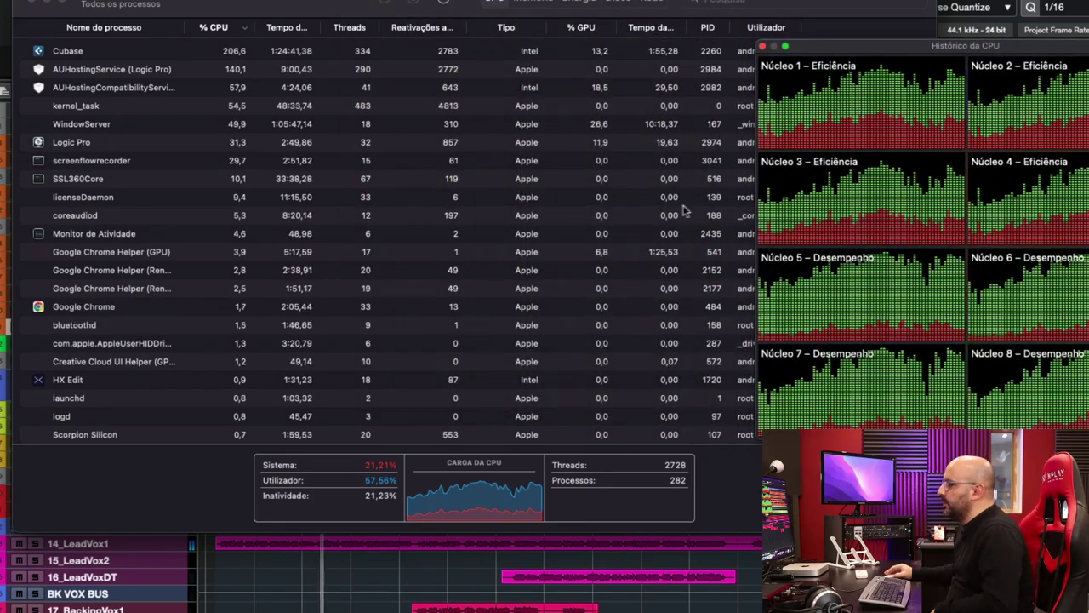
left_click_drag(347, 12, 224, 62)
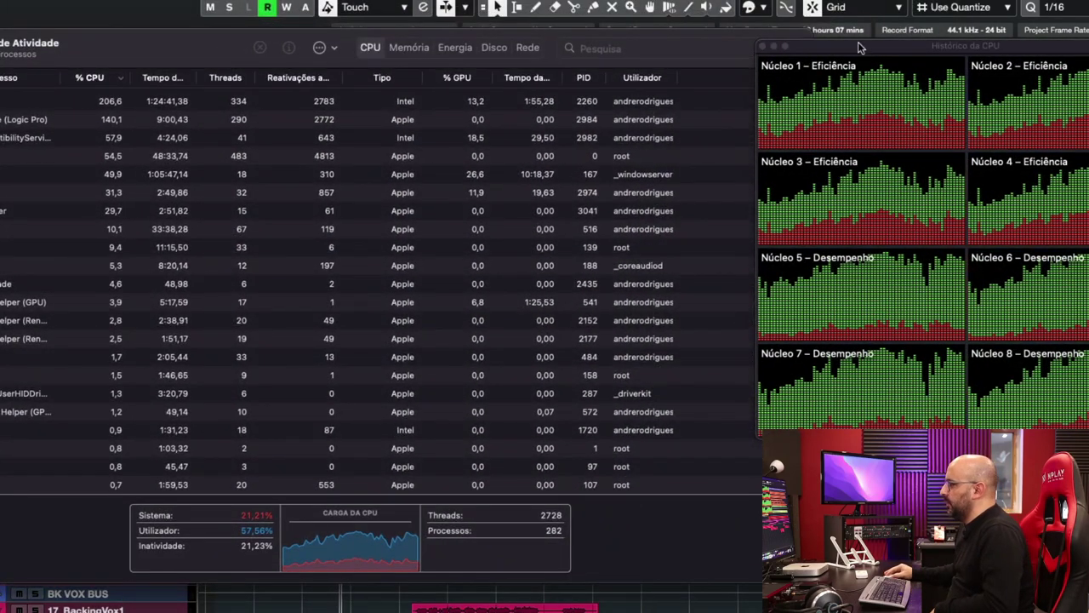
left_click_drag(860, 48, 970, 50)
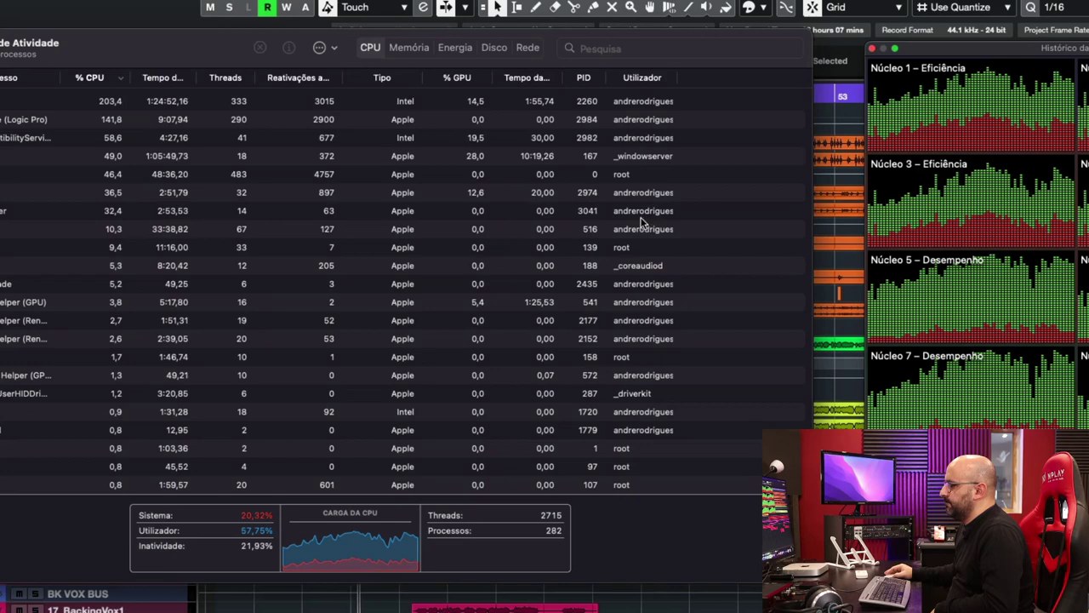
- Switch Activity Monitor to the Memory tab, showing 7.01 GB of 8 GB used and 3.90 GB swap
left_click(407, 49)
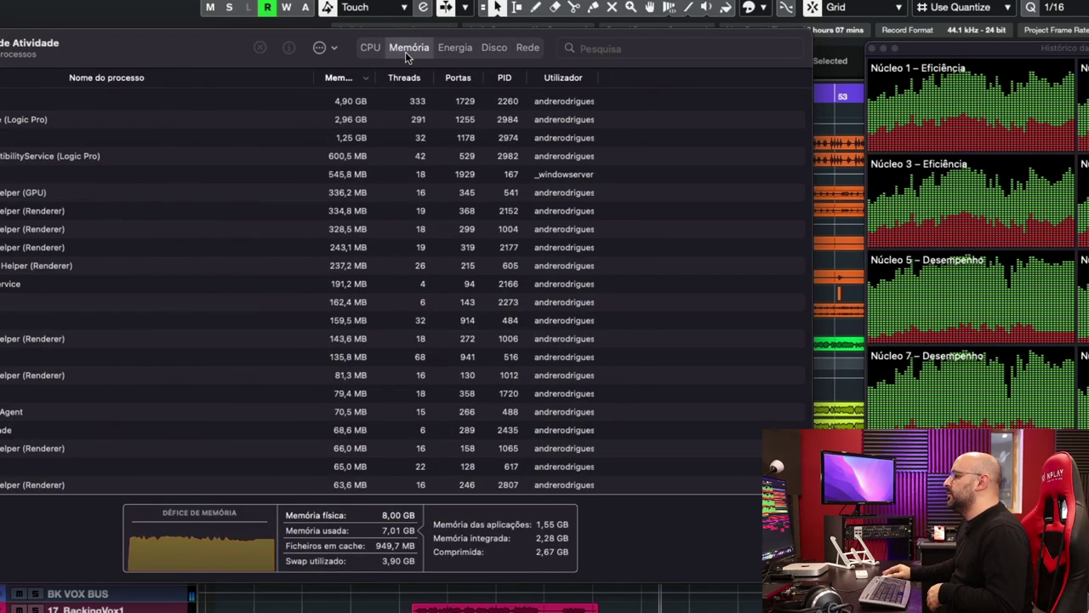